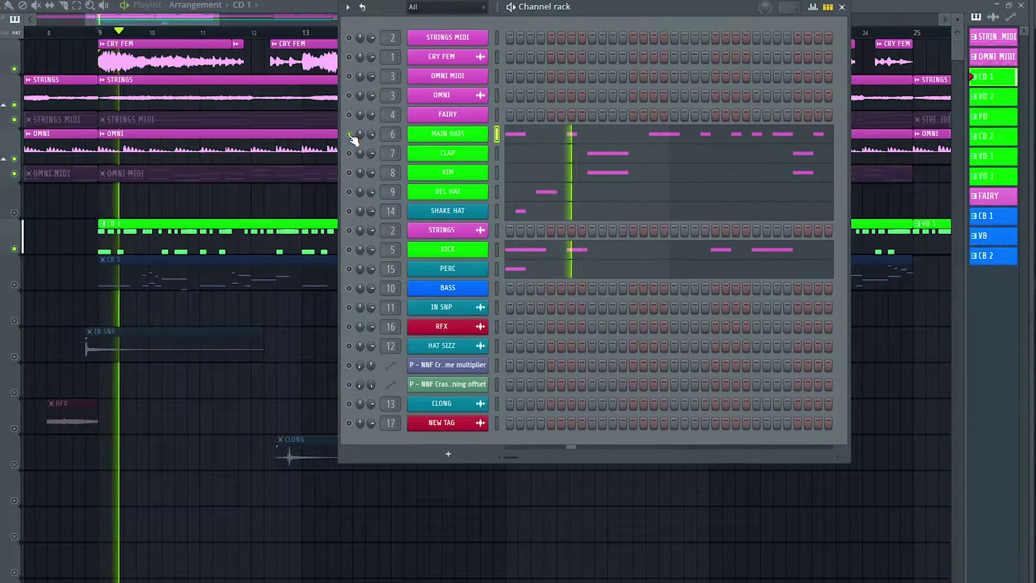
Step: Examine the MAIN HATS notes and the DEL HAT notes in the piano roll while the pattern plays
click(535, 142)
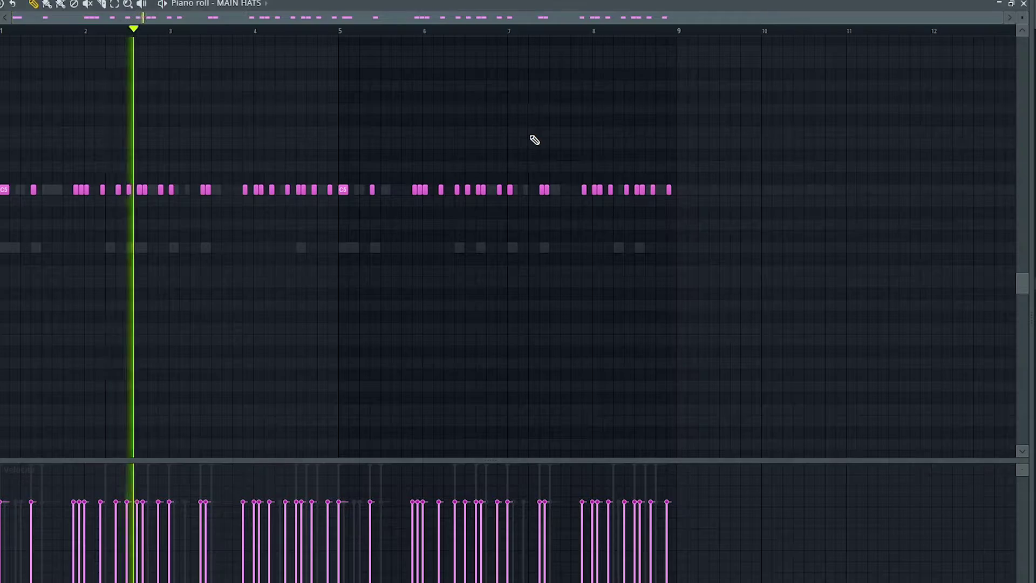
scroll(318, 38, up, 2)
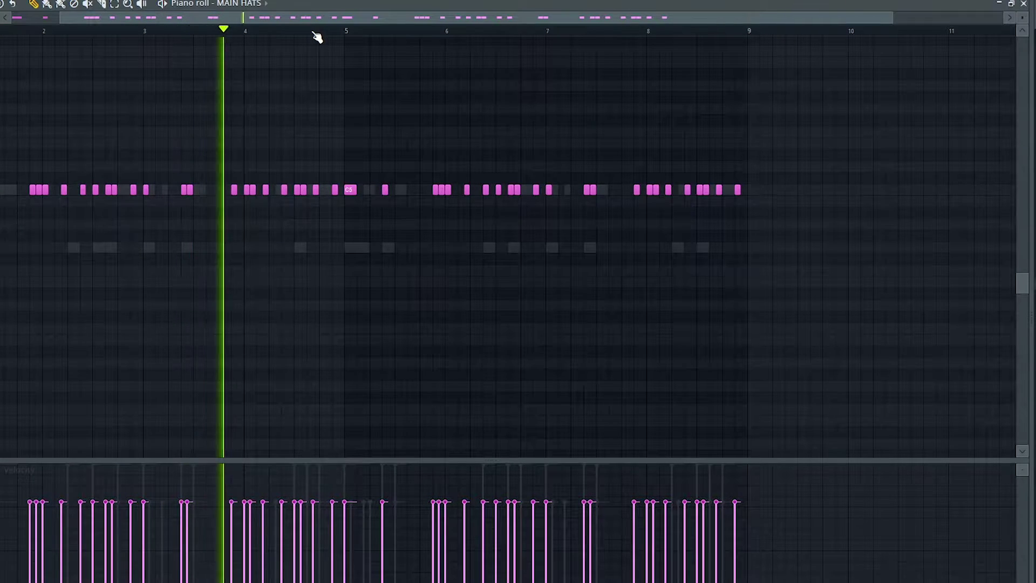
scroll(317, 37, down, 1)
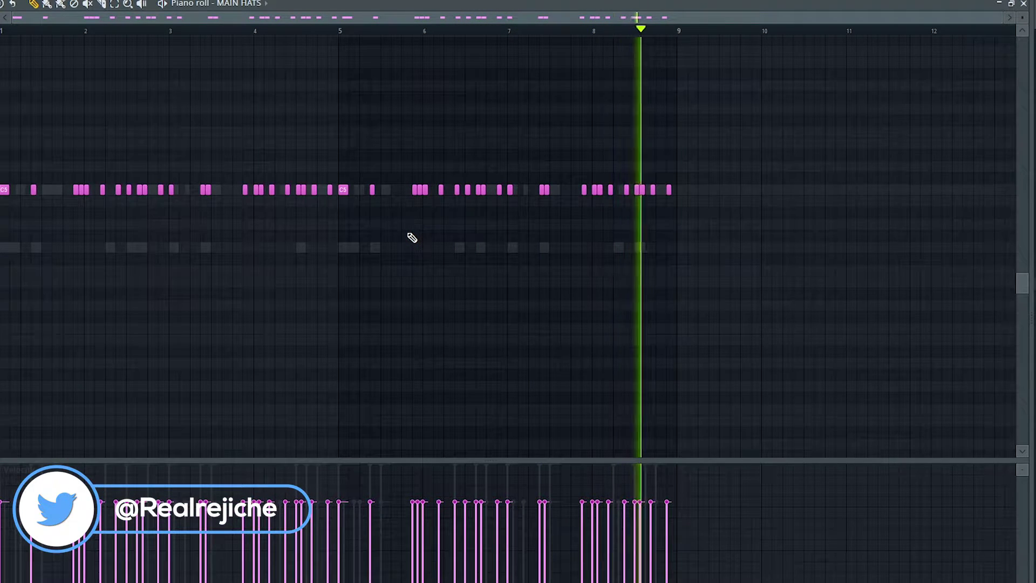
key(space)
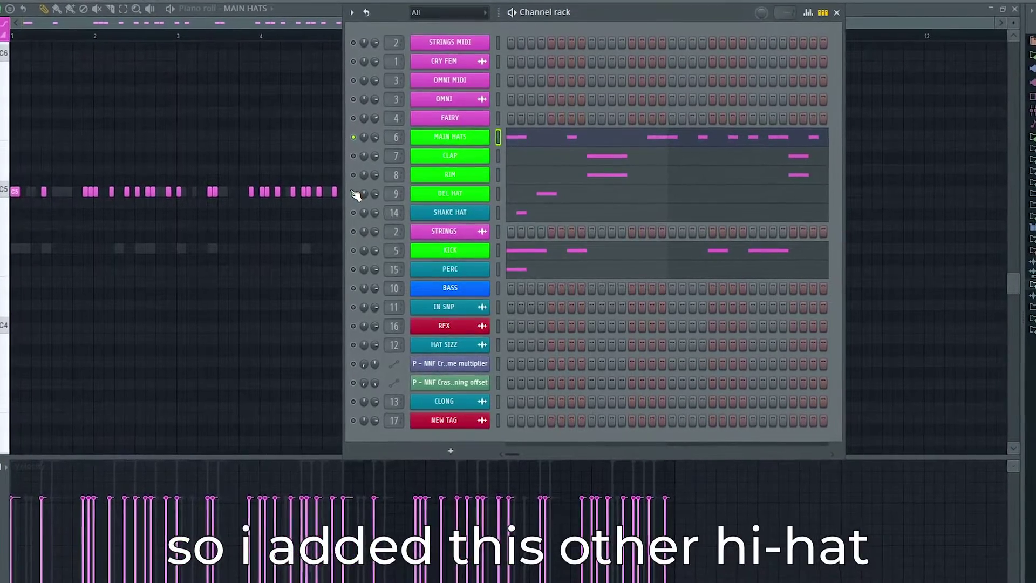
click(548, 194)
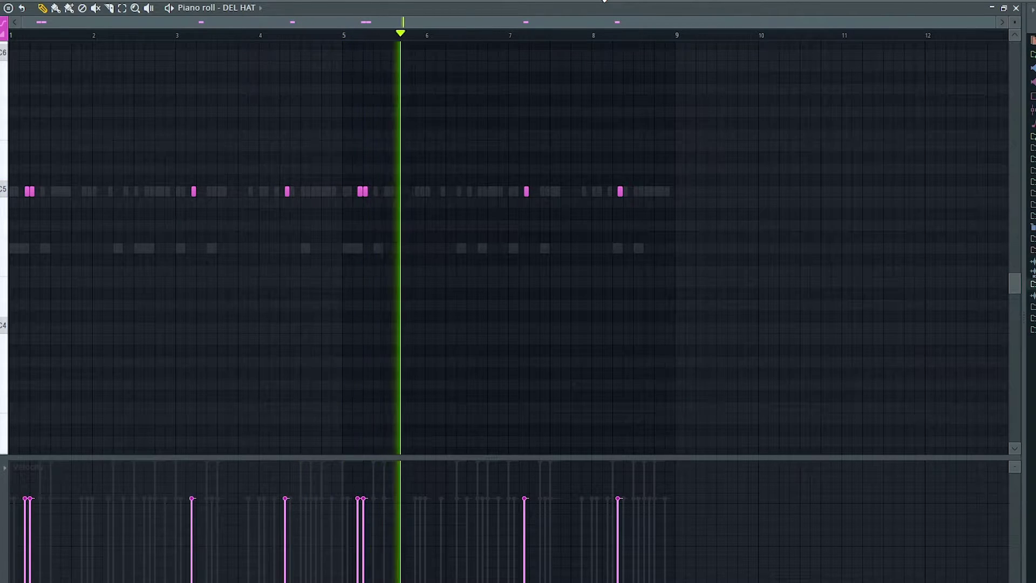
key(F6)
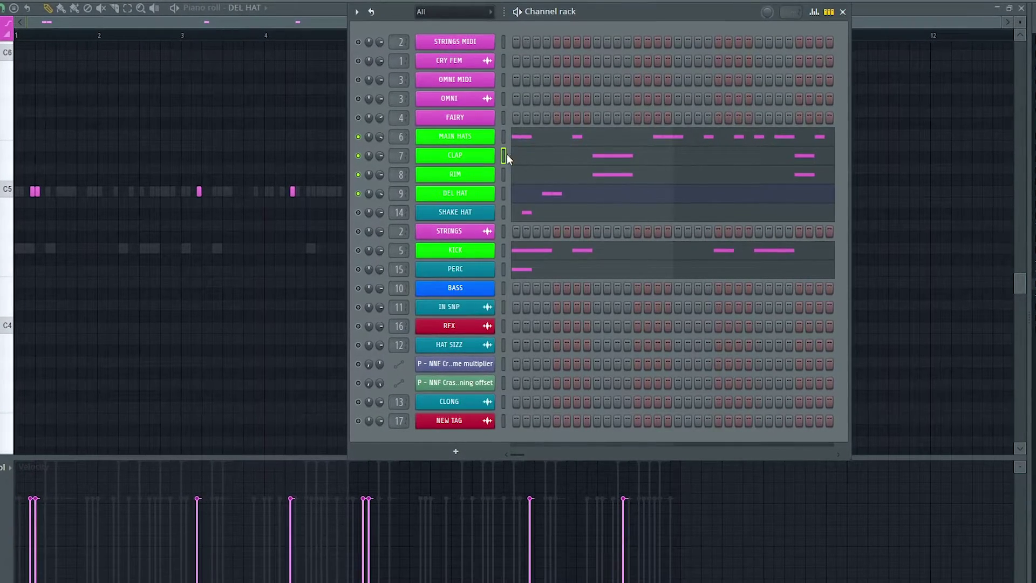
Step: Play the drum pattern and examine the CLAP notes and the RIM notes in the piano roll
key(space)
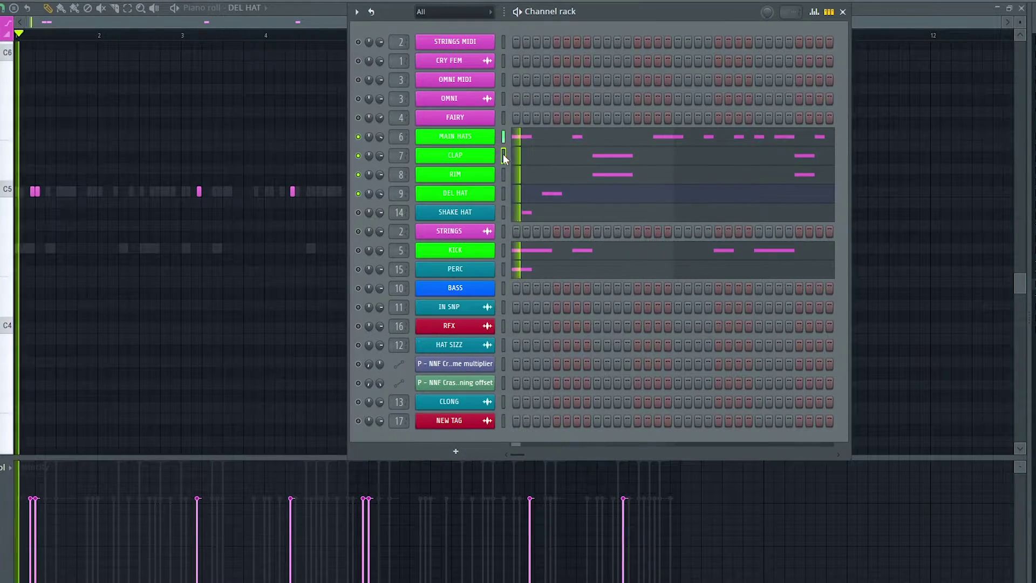
click(531, 159)
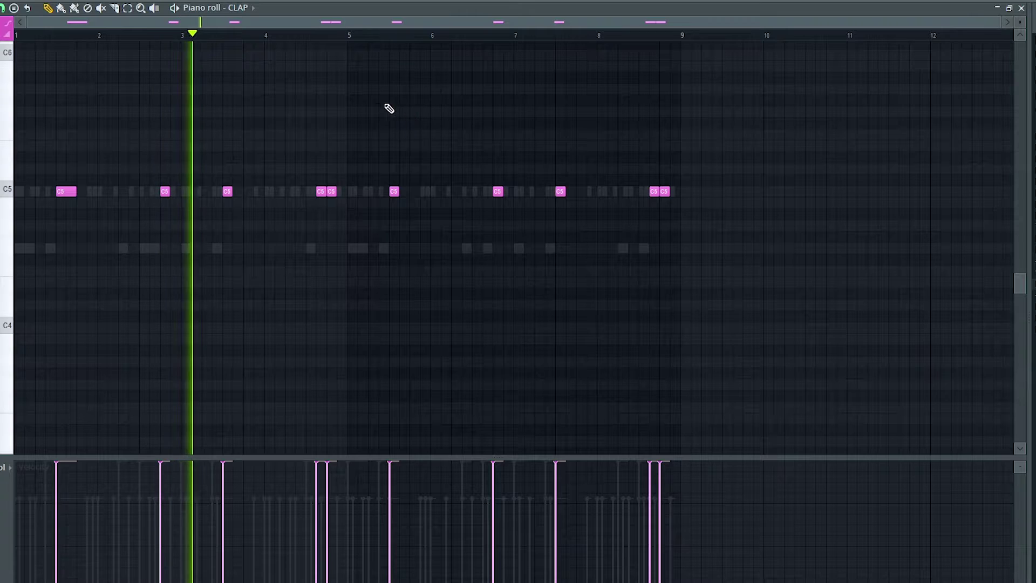
click(239, 8)
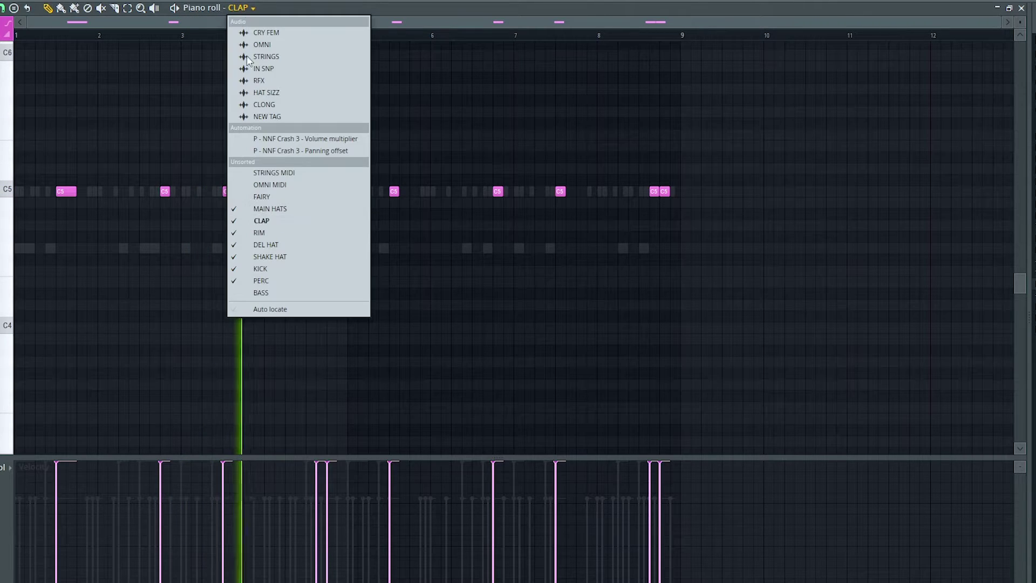
click(275, 233)
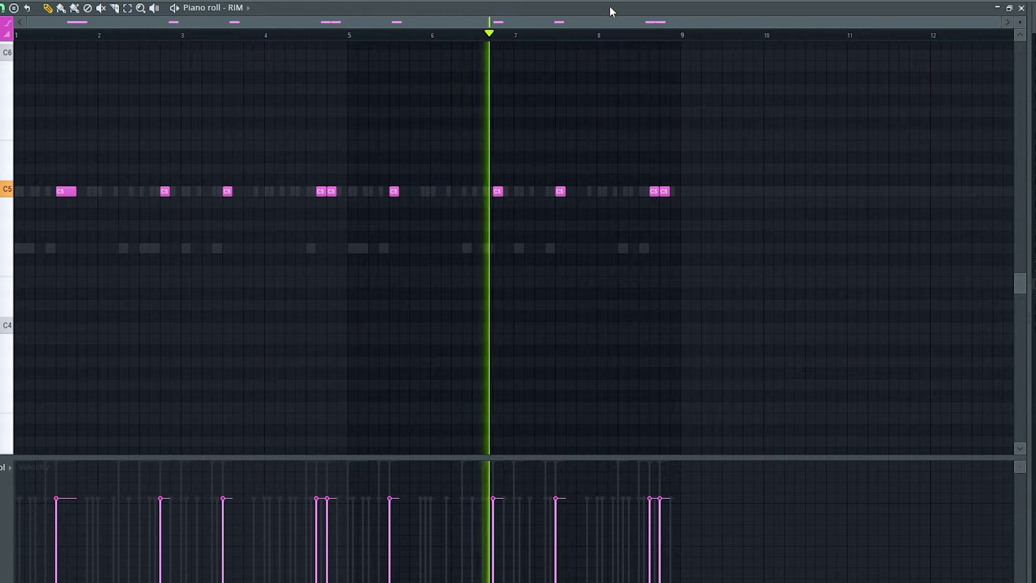
key(F6)
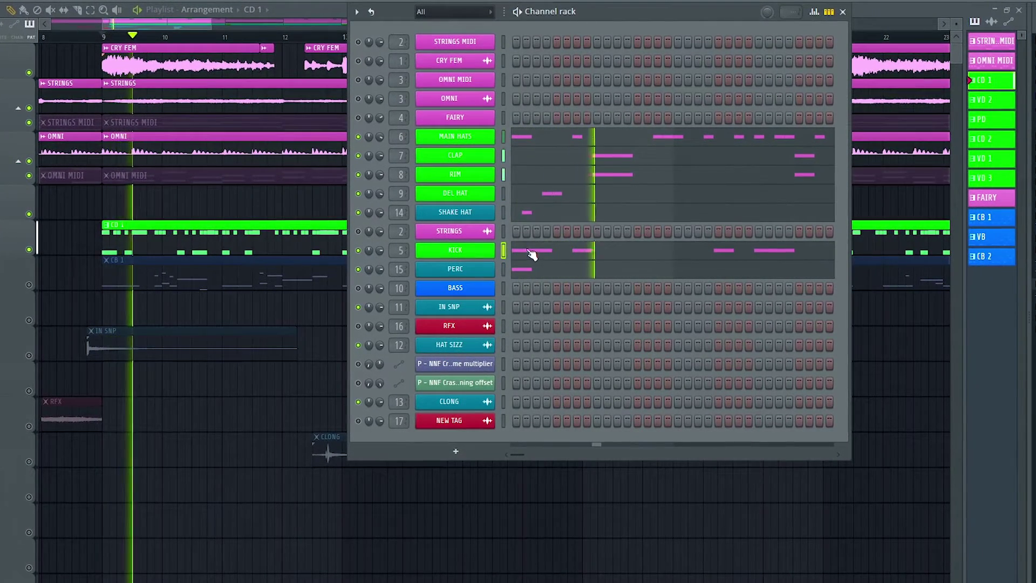
Step: Examine the KICK notes in the piano roll and open the CB 1 bass pattern on playlist track 8
click(532, 253)
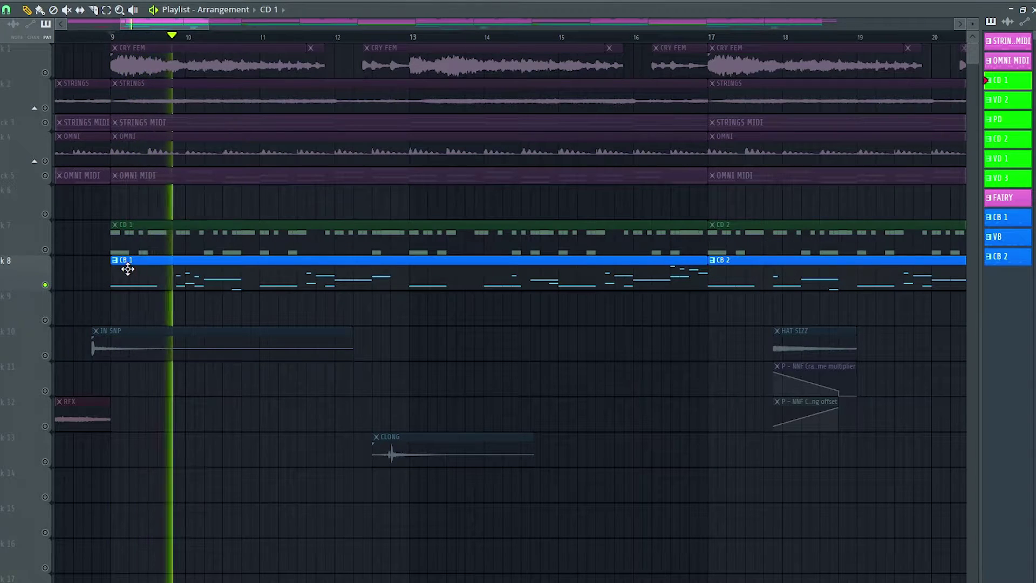
double_click(126, 268)
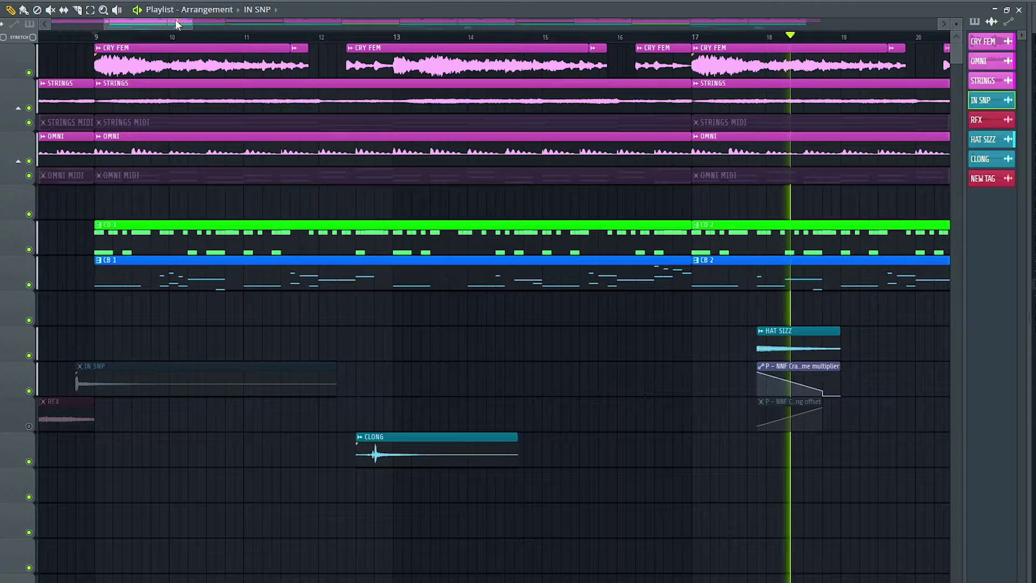
Step: Solo the FAIRY track in the playlist and play it from bar 41
drag(176, 20, 221, 21)
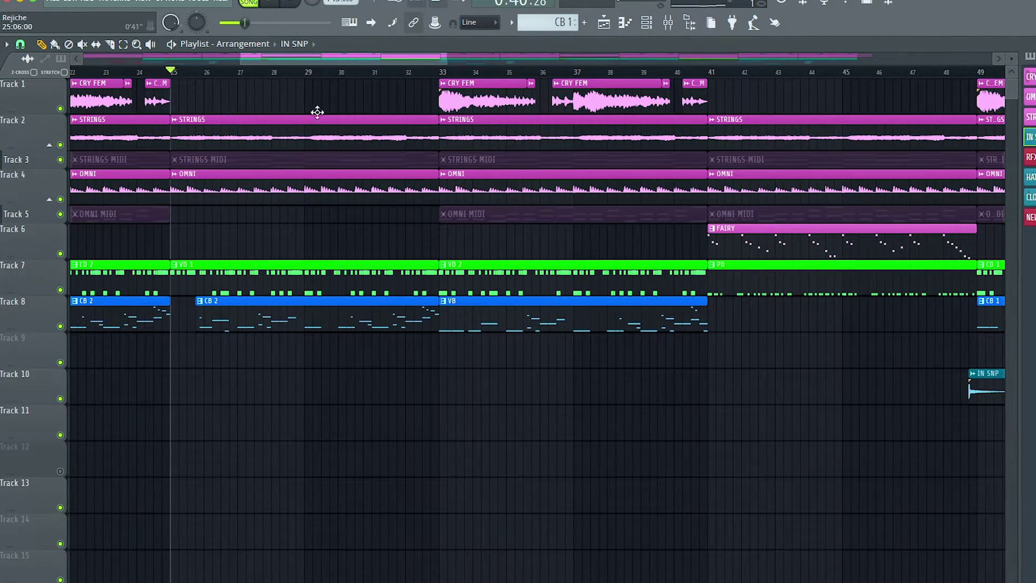
click(711, 72)
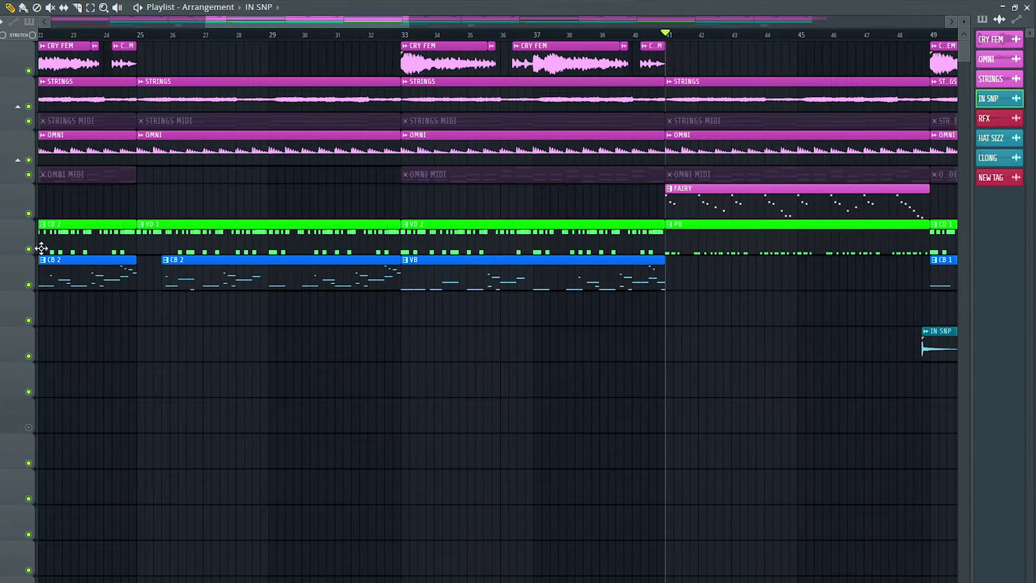
right_click(29, 214)
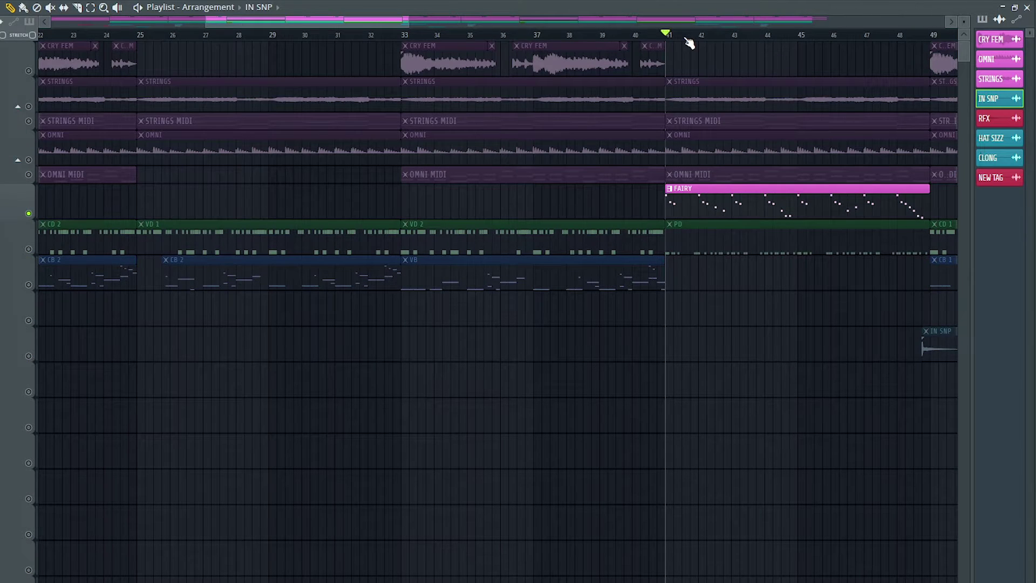
scroll(688, 41, up, 4)
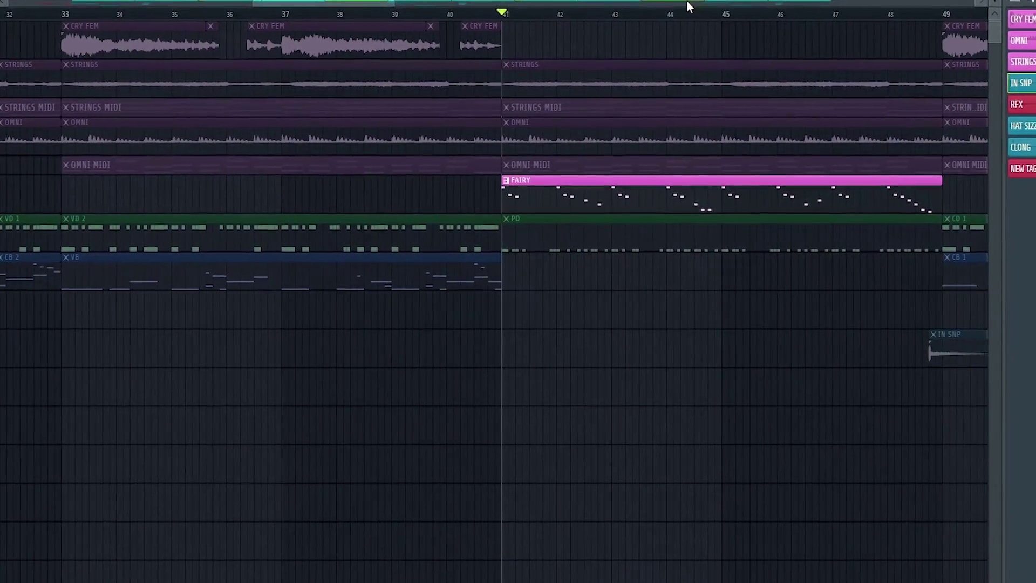
key(space)
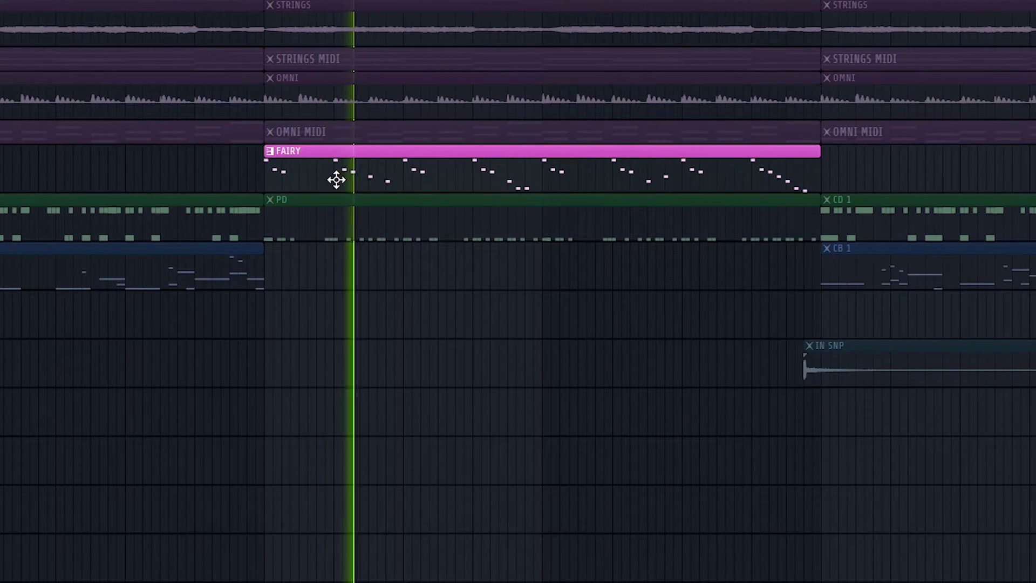
Step: Open the FAIRY pattern in the piano roll to examine its melody, and return to the playlist
double_click(336, 180)
scroll(424, 208, up, 3)
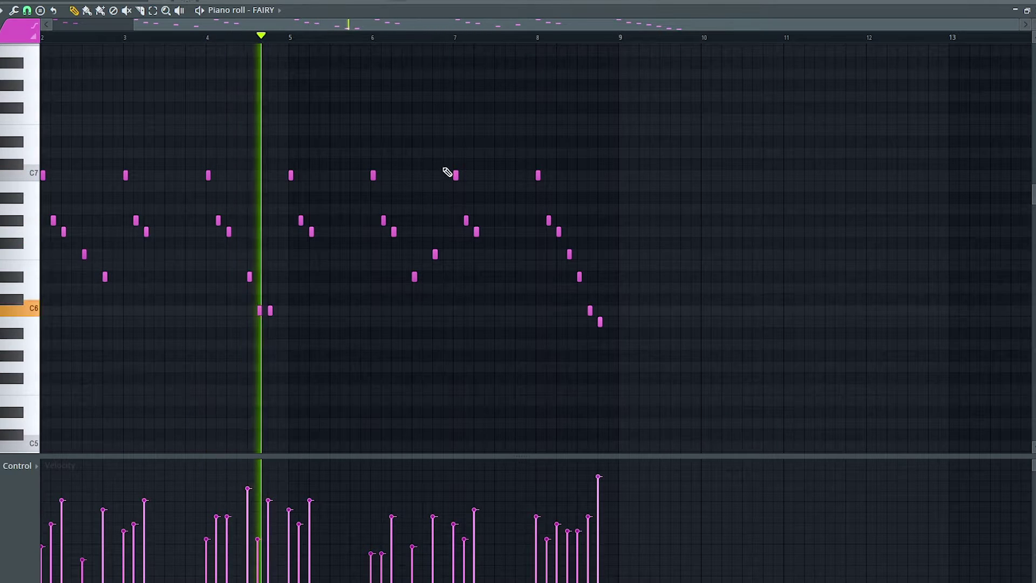
key(F5)
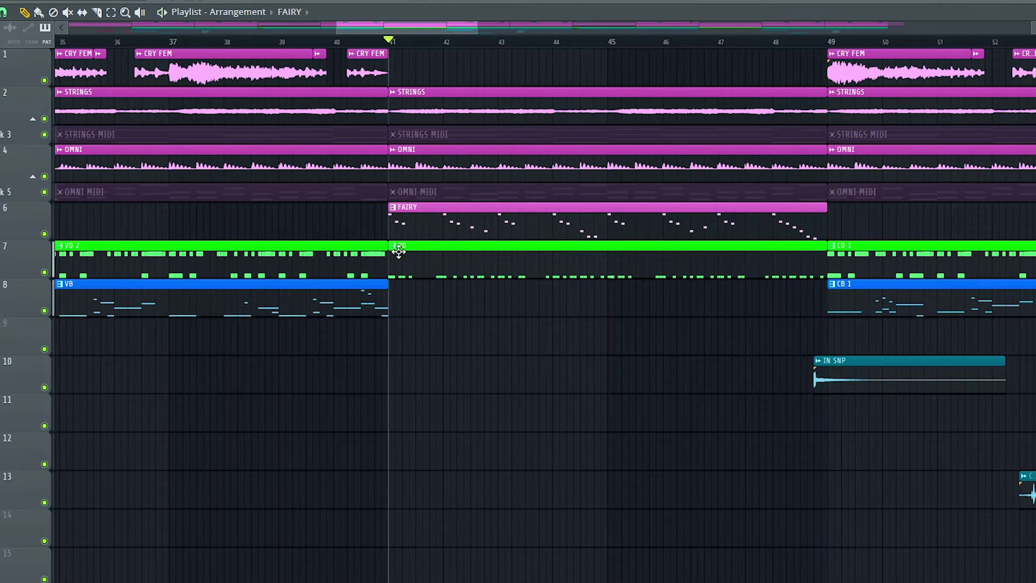
Step: Examine the whole arrangement's sections in the playlist during playback, and play the finished beat from the start
scroll(531, 50, down, 5)
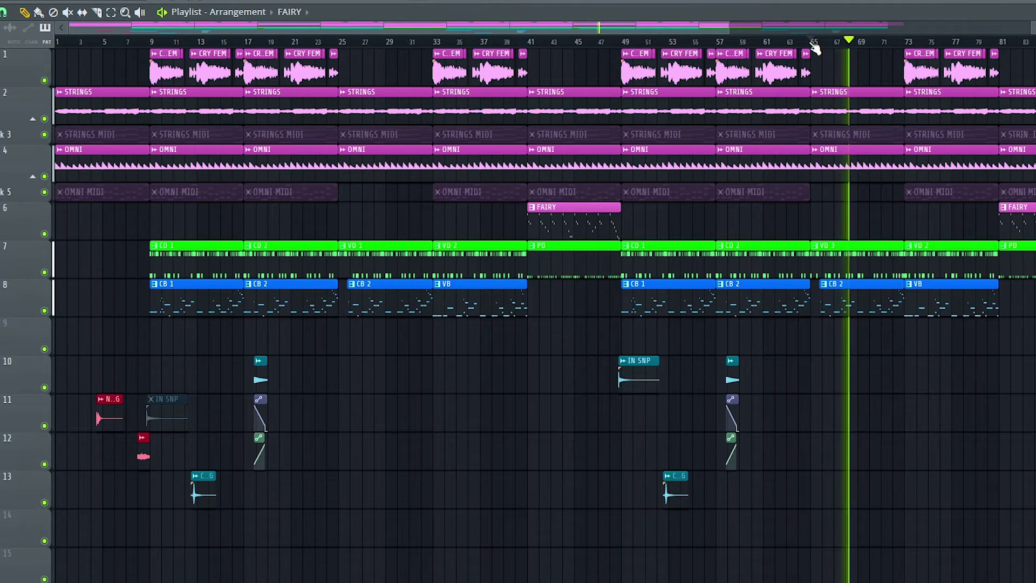
scroll(870, 43, up, 8)
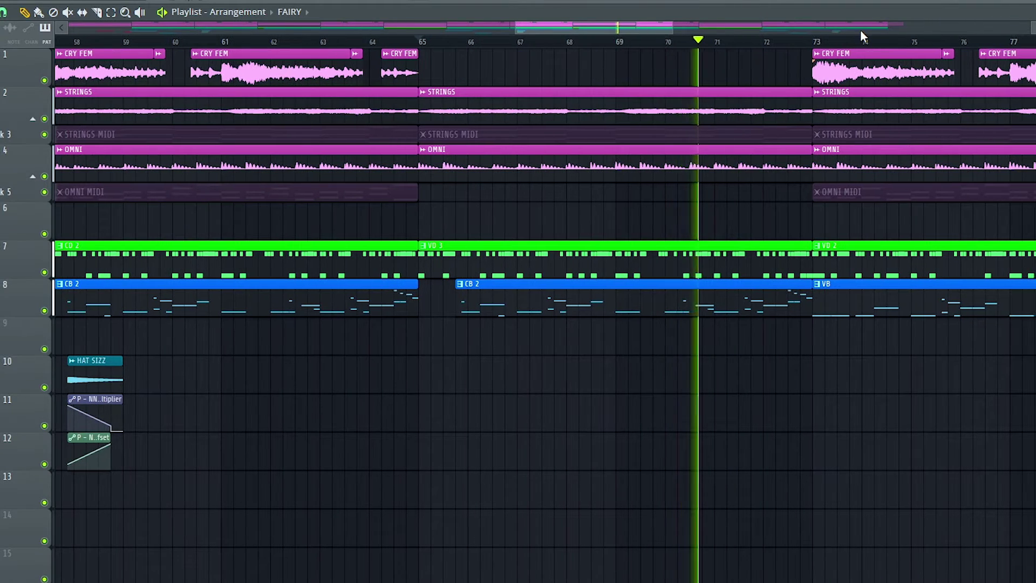
scroll(861, 30, down, 4)
scroll(860, 47, down, 2)
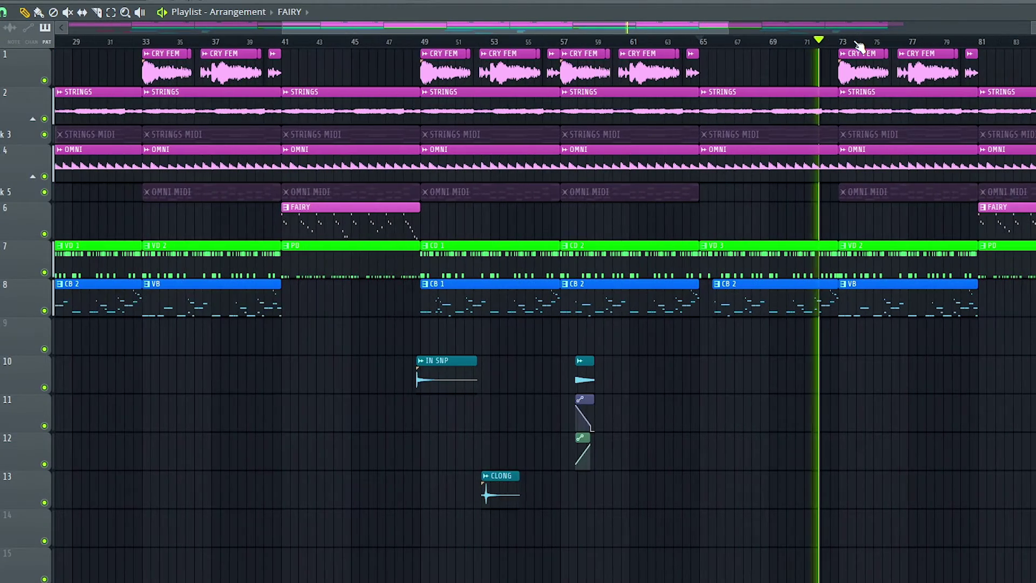
scroll(858, 25, right, 2)
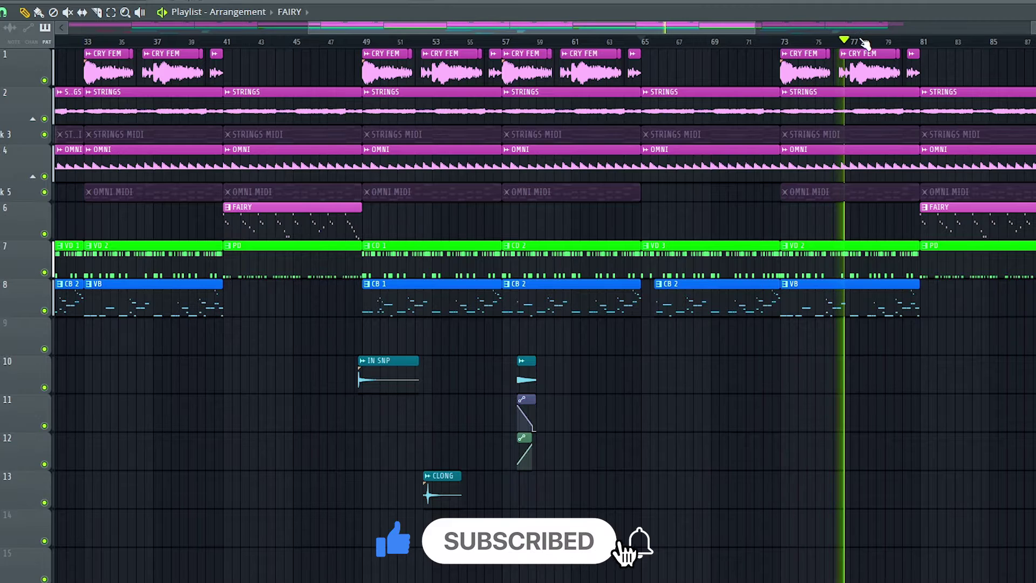
scroll(860, 38, down, 2)
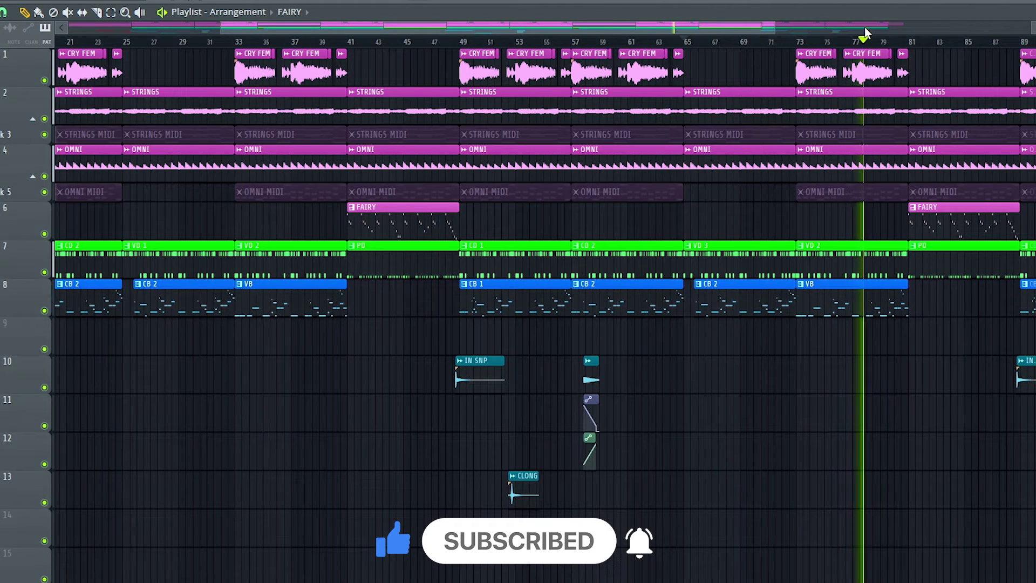
scroll(866, 25, right, 1)
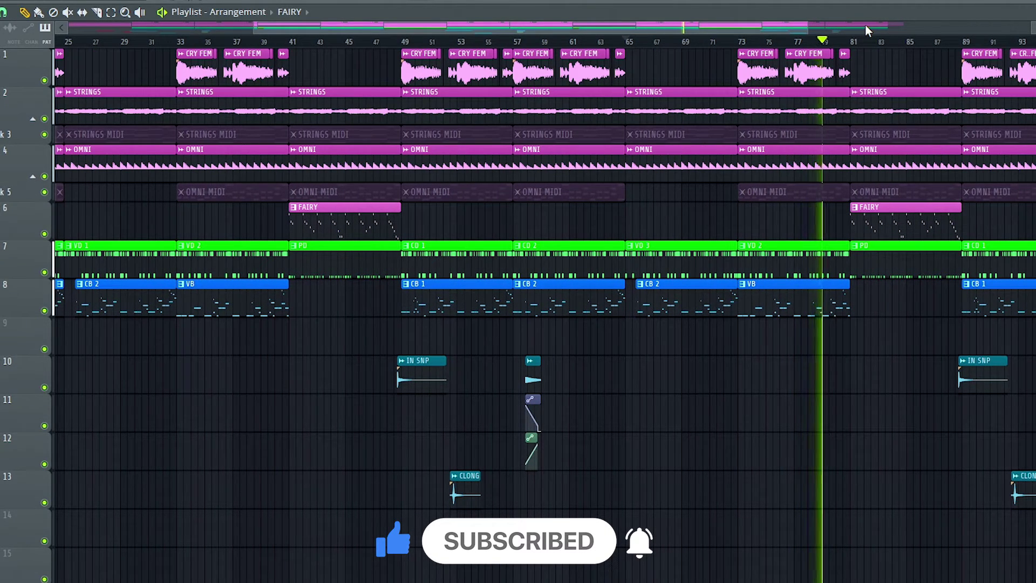
scroll(865, 25, right, 1)
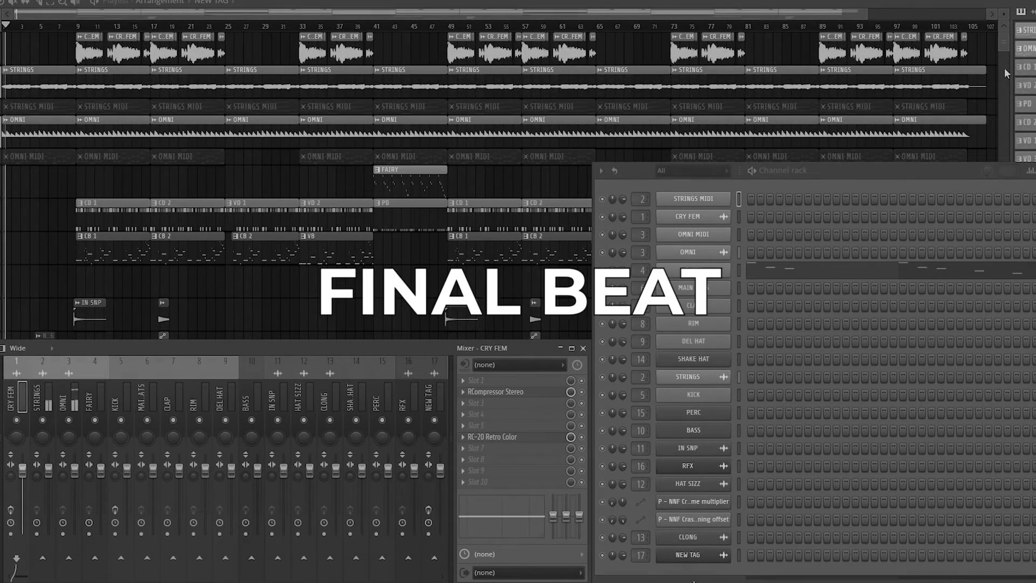
key(space)
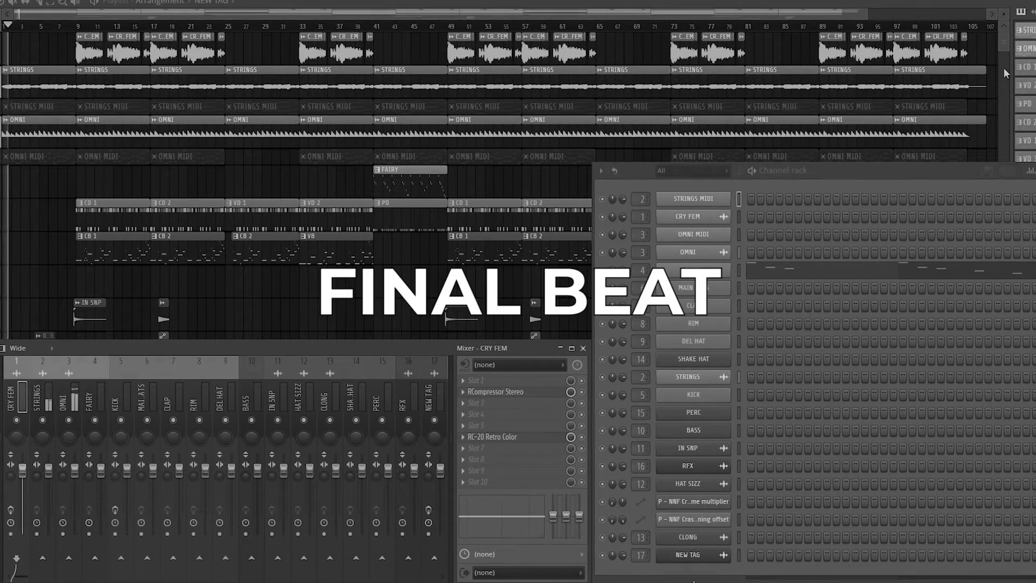